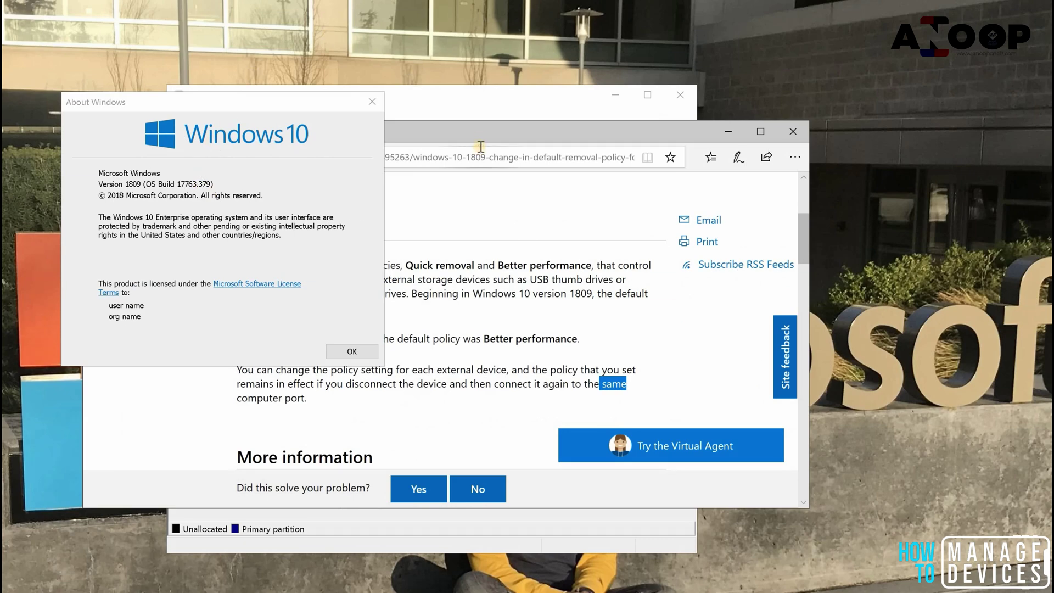
# Step: Scroll the Edge support article to the top and highlight its title about the 1809 removal policy change
pyautogui.click(483, 140)
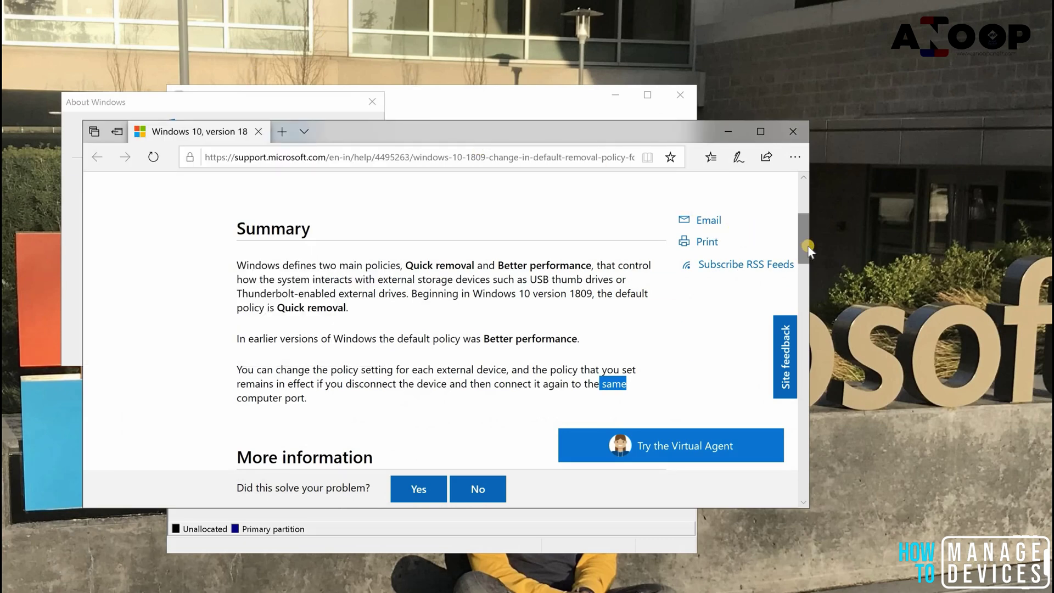
pyautogui.moveTo(806, 252); pyautogui.dragTo(807, 224)
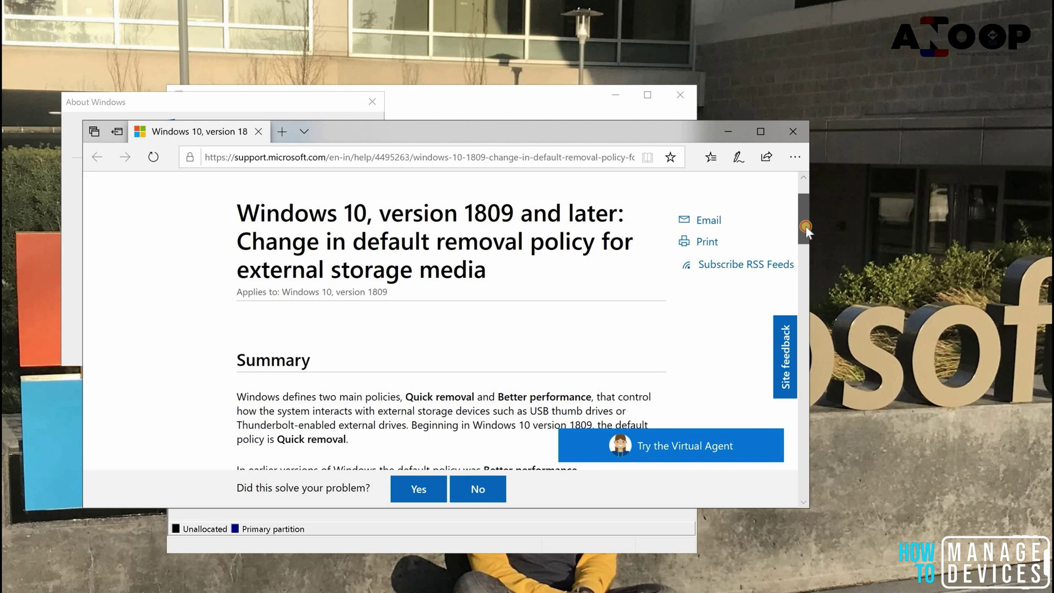
pyautogui.moveTo(238, 242); pyautogui.dragTo(497, 271)
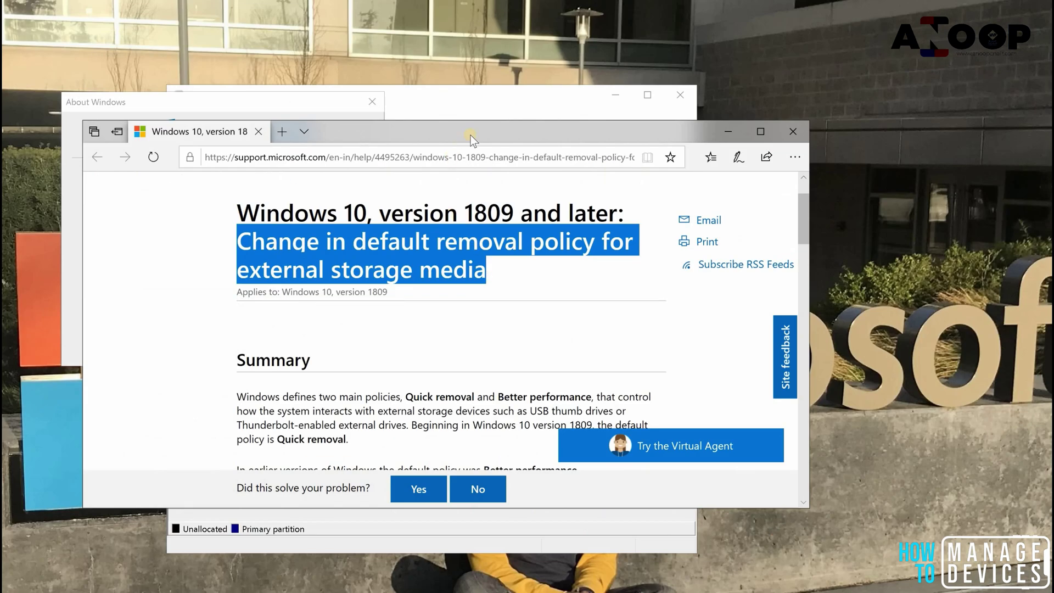
# Step: Show removable Disk 1 (3.73 GB, SOURCES D:) in Disk Management and open the tray's Safely Remove Hardware options
pyautogui.click(490, 98)
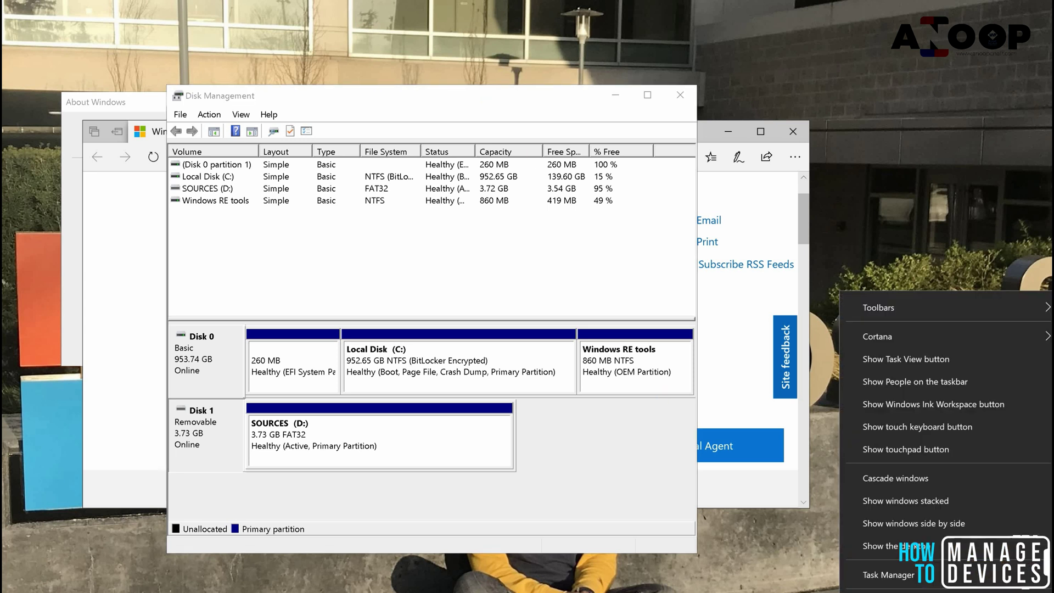
pyautogui.press('Escape')
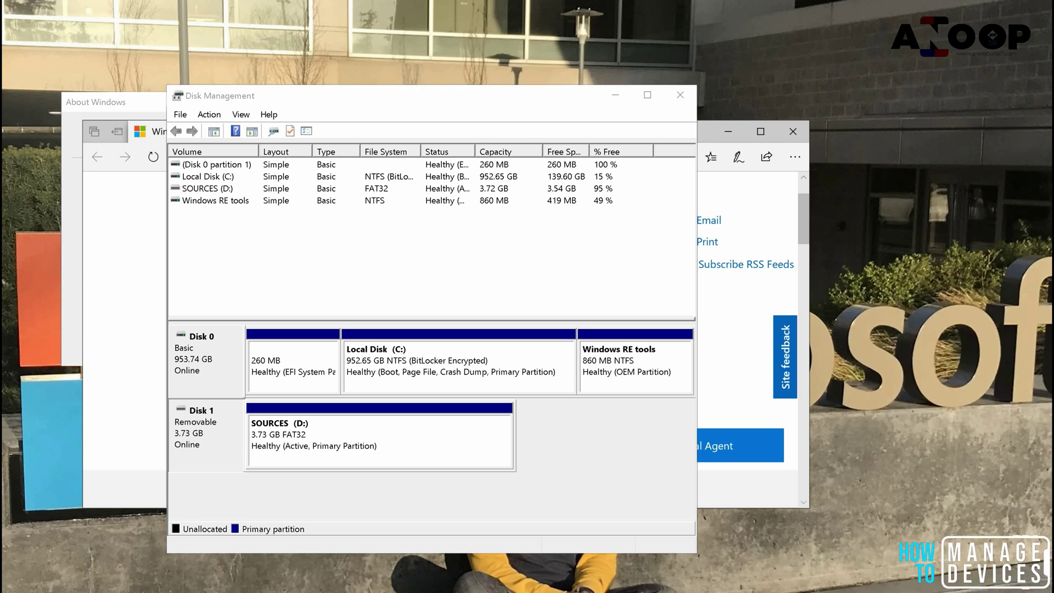
pyautogui.click(843, 592)
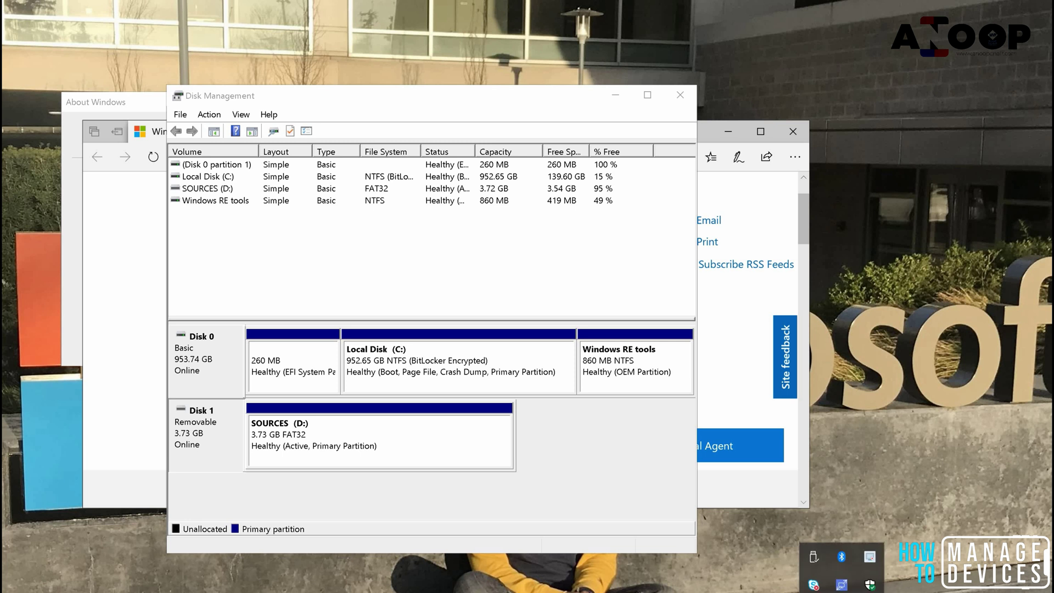
pyautogui.click(816, 556)
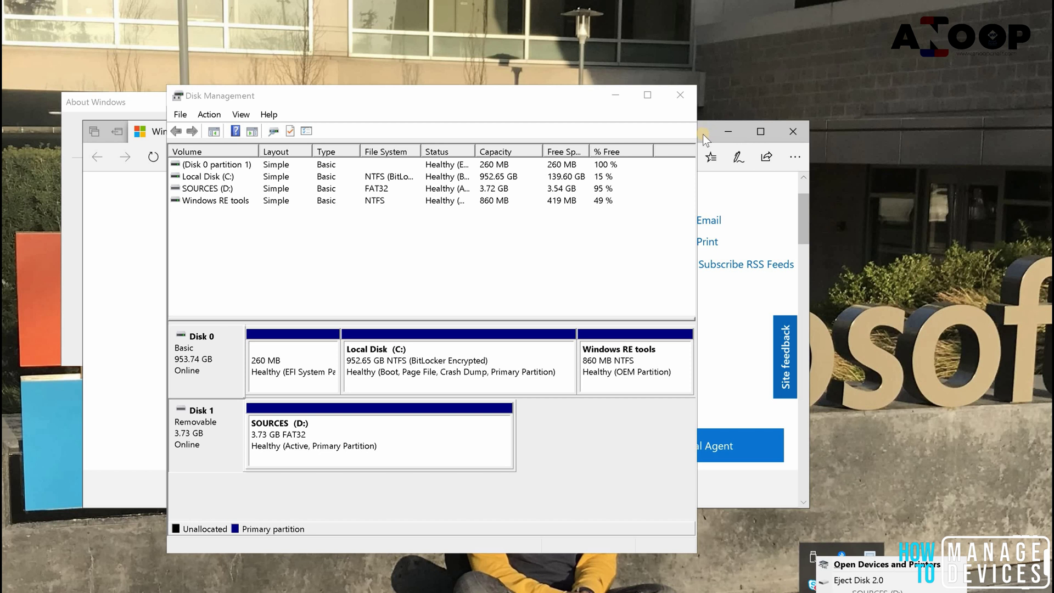
# Step: Scroll the article to its Summary and highlight 'Better performance' as the pre-1809 default
pyautogui.click(703, 134)
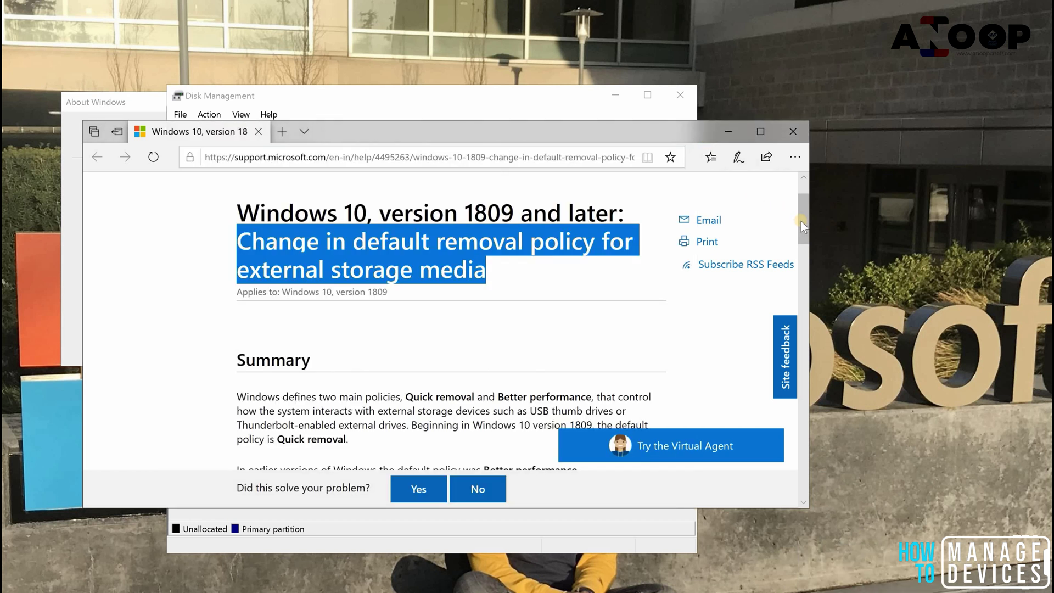
pyautogui.moveTo(802, 222); pyautogui.dragTo(802, 248)
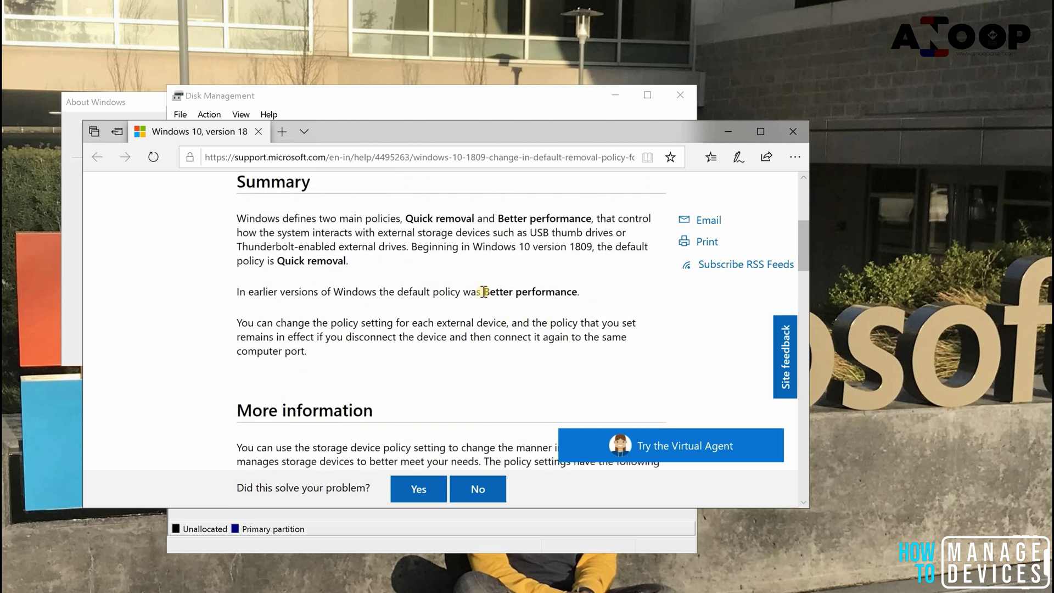
pyautogui.moveTo(483, 291); pyautogui.dragTo(589, 292)
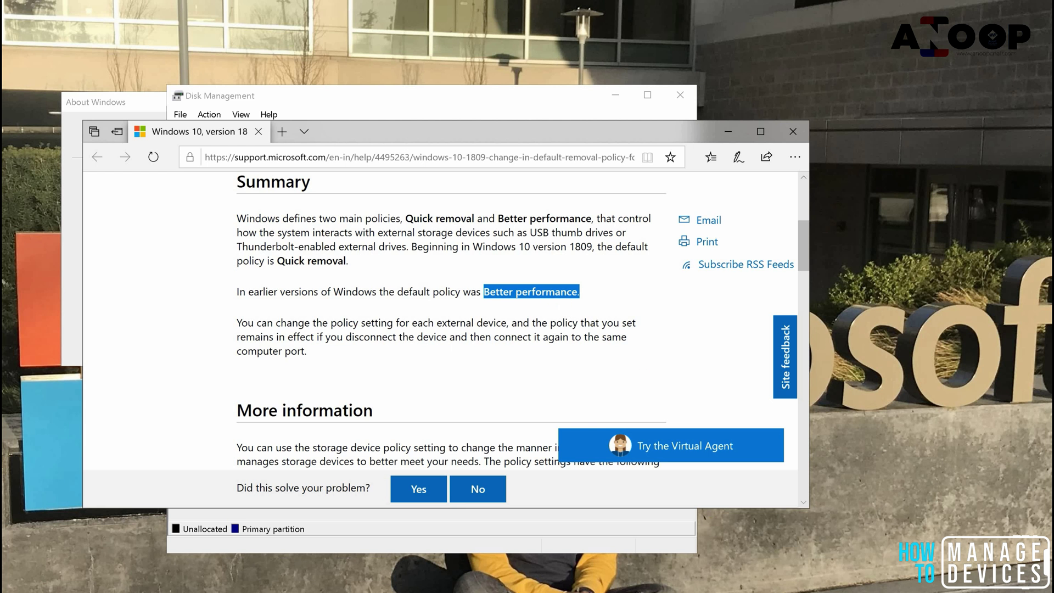
pyautogui.click(842, 592)
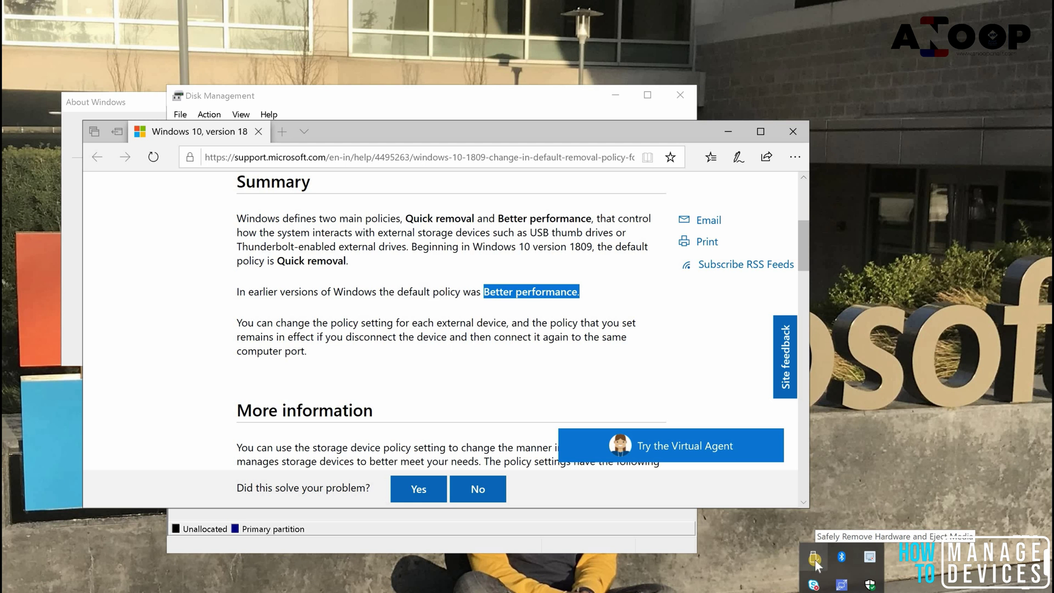
# Step: After checking the tray USB menu, highlight 'Better performance' and then 'Quick removal' in the Summary
pyautogui.rightClick(815, 560)
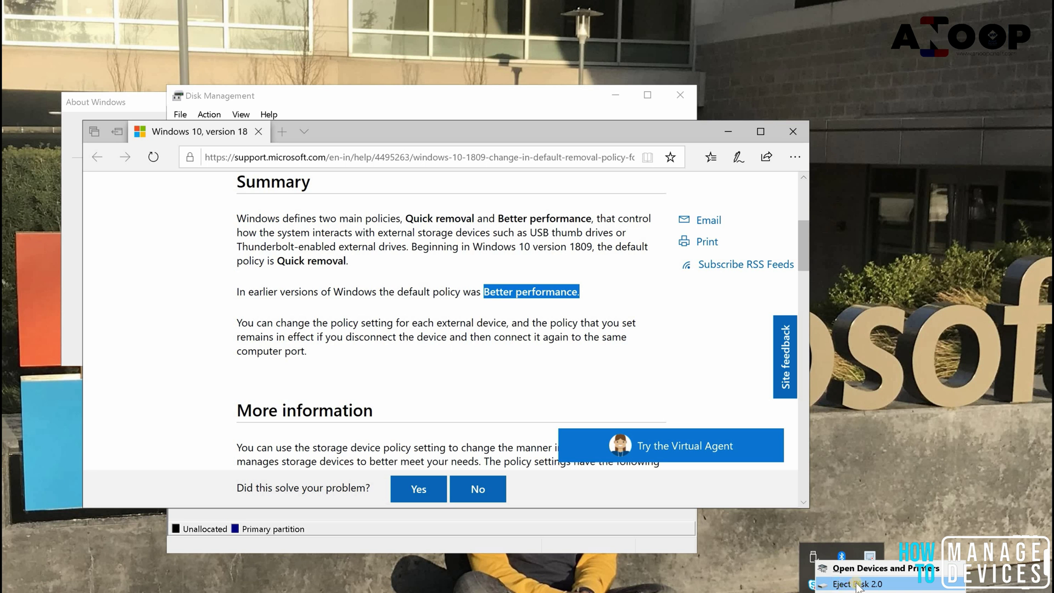
pyautogui.click(598, 295)
pyautogui.moveTo(591, 296); pyautogui.dragTo(483, 293)
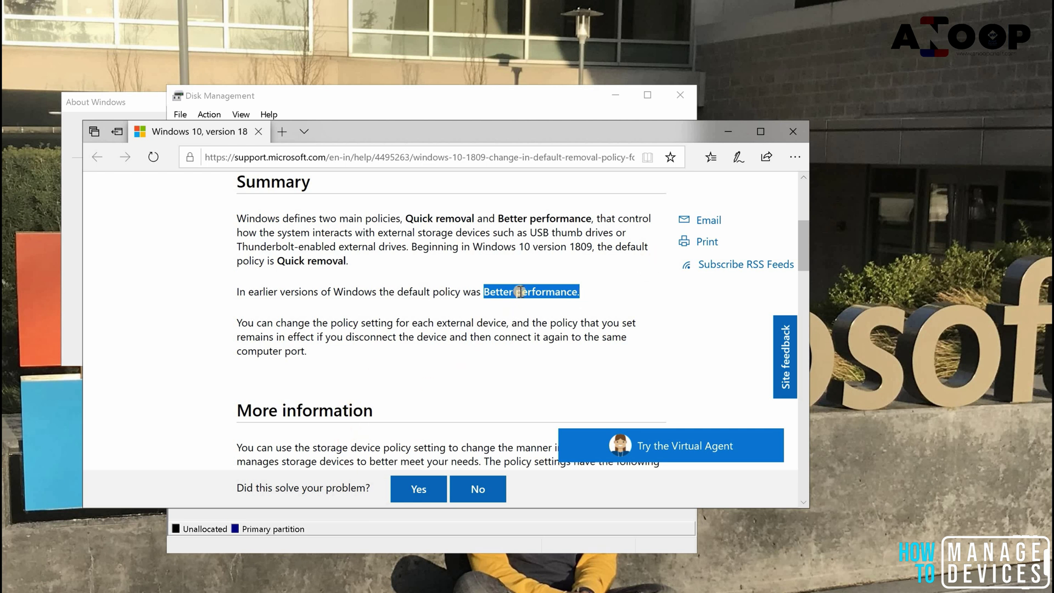
pyautogui.moveTo(406, 217)
pyautogui.mouseDown()
pyautogui.moveTo(476, 222)
pyautogui.moveTo(405, 220)
pyautogui.mouseUp()
pyautogui.click(476, 220)
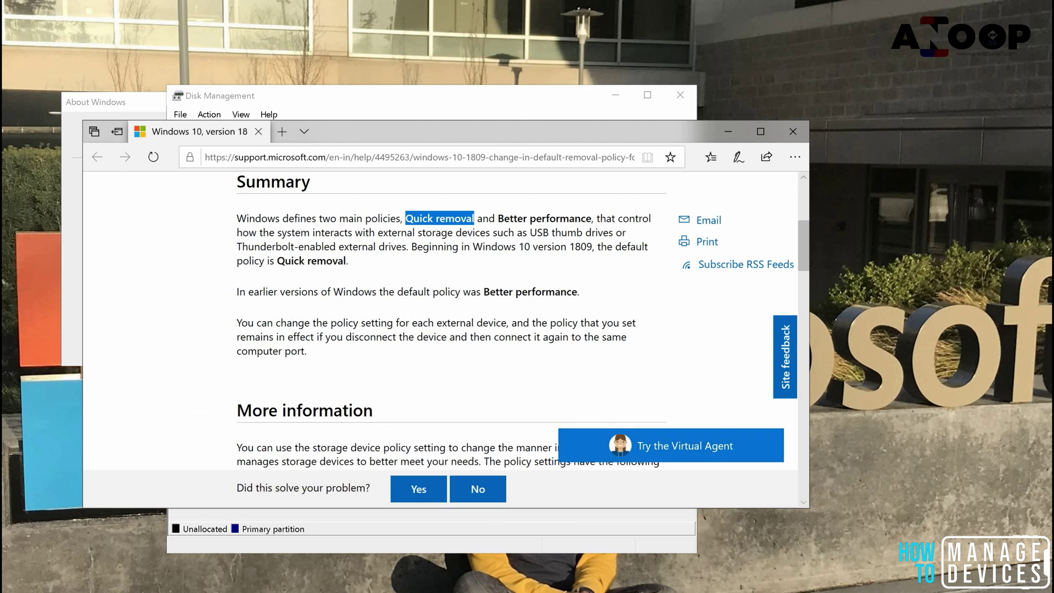
pyautogui.click(842, 592)
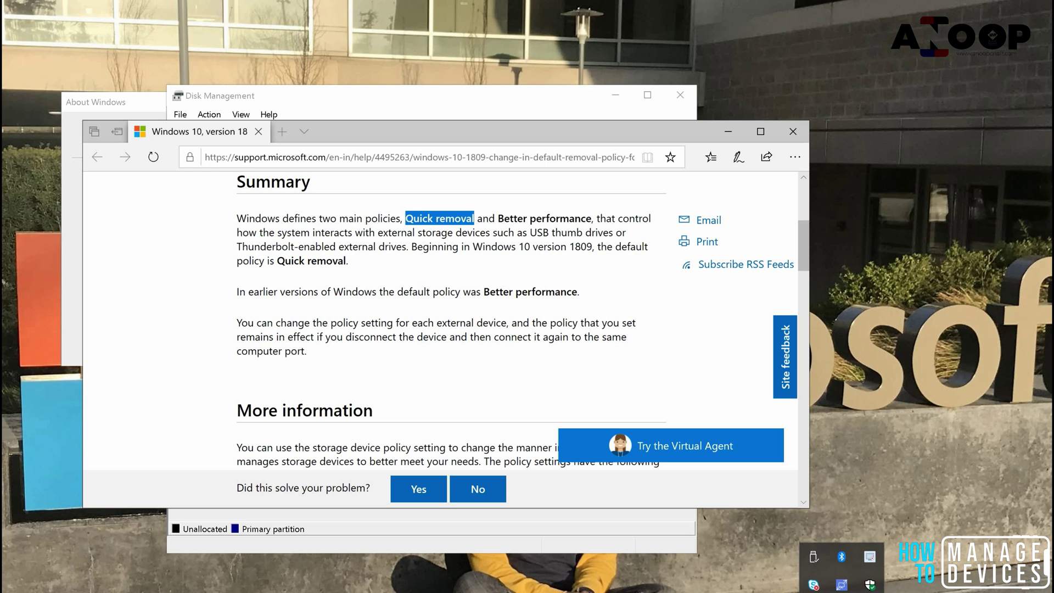
# Step: Launch Disk Management from the Win+X menu and close the duplicate window
pyautogui.press('super+x')
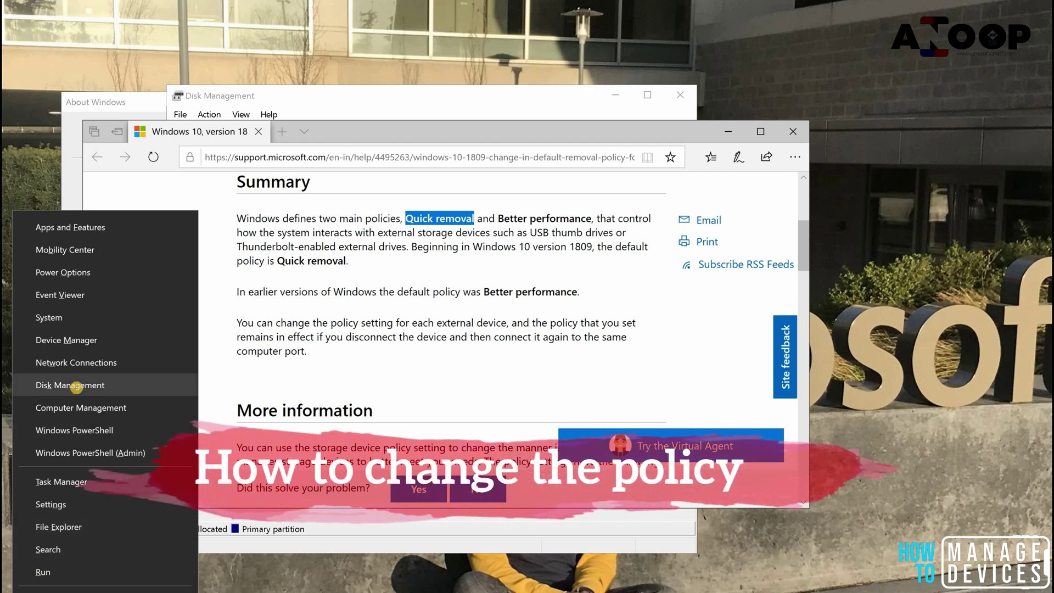
pyautogui.click(361, 101)
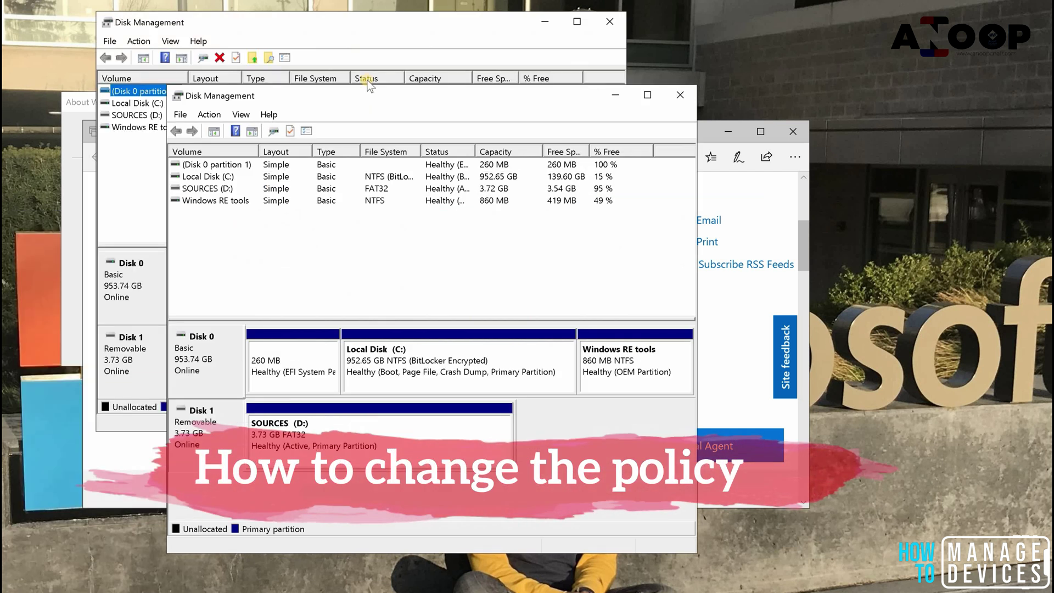
pyautogui.click(606, 23)
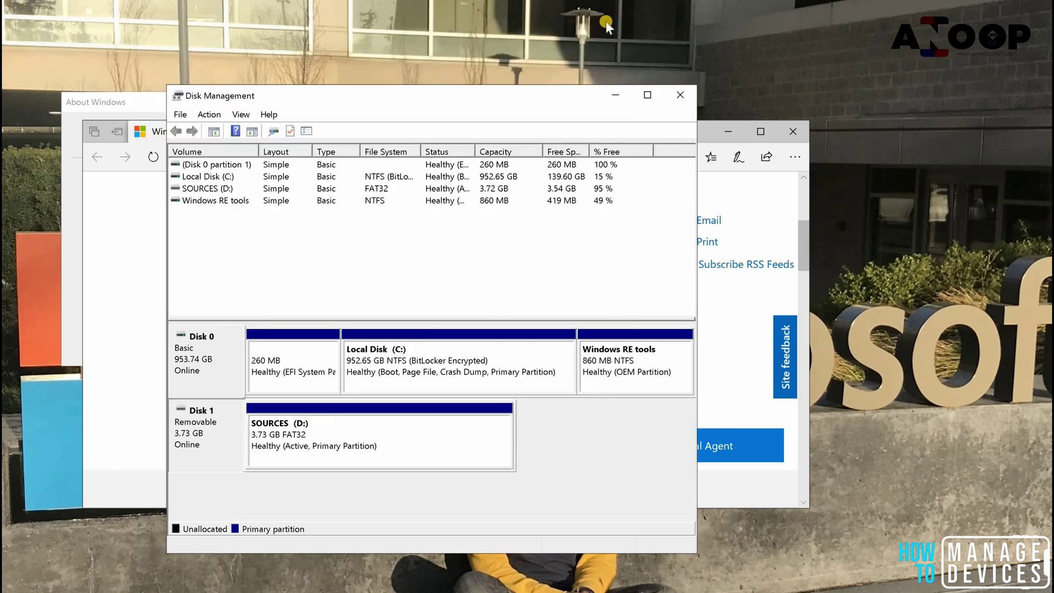
# Step: Select Better performance on the Policies tab of removable Disk 1's Properties
pyautogui.rightClick(215, 459)
pyautogui.rightClick(204, 432)
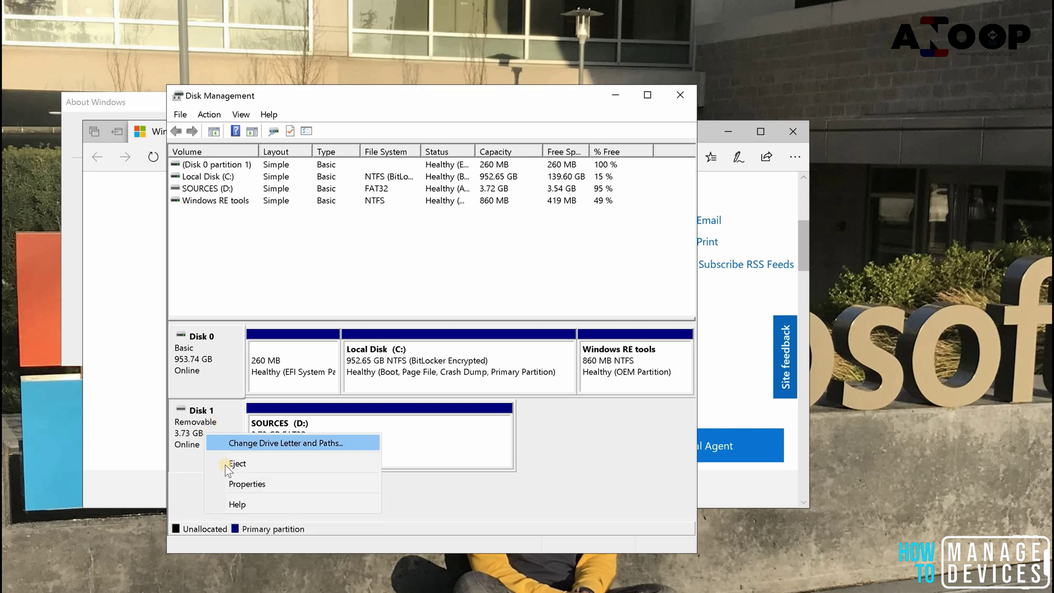
pyautogui.click(240, 487)
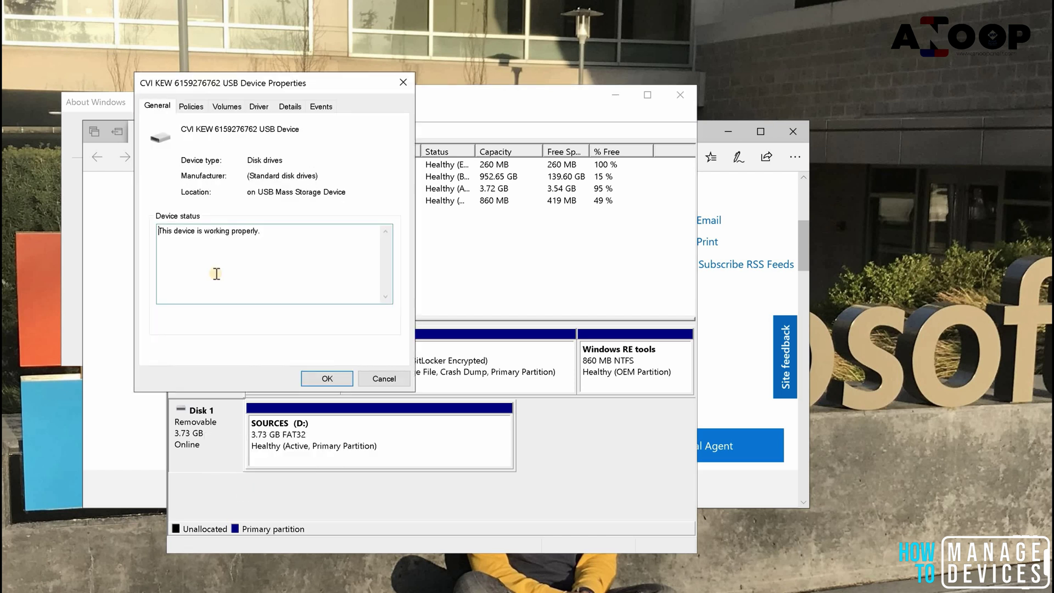
pyautogui.click(189, 107)
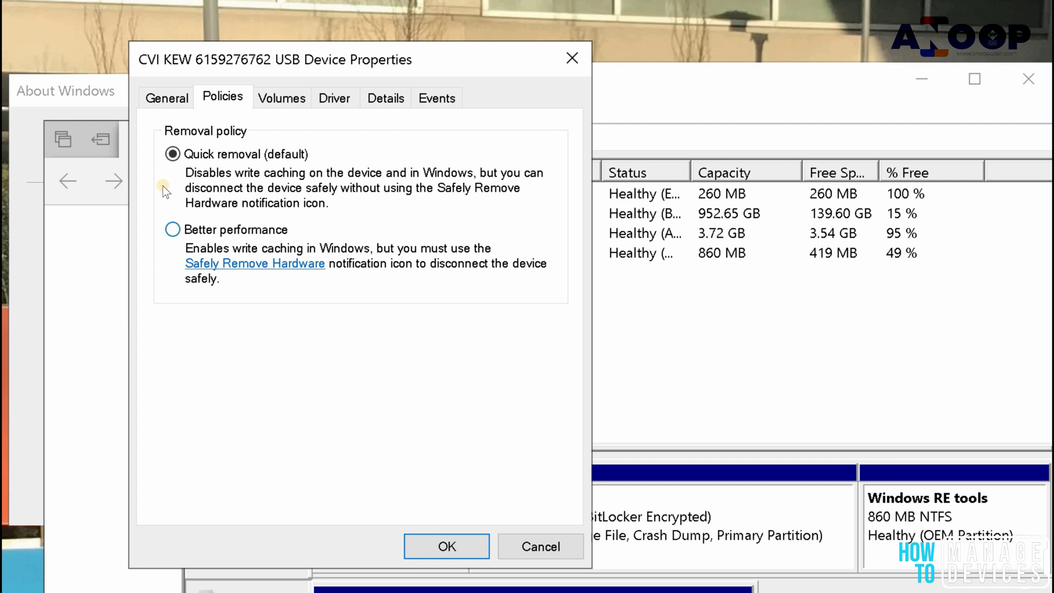
pyautogui.click(172, 229)
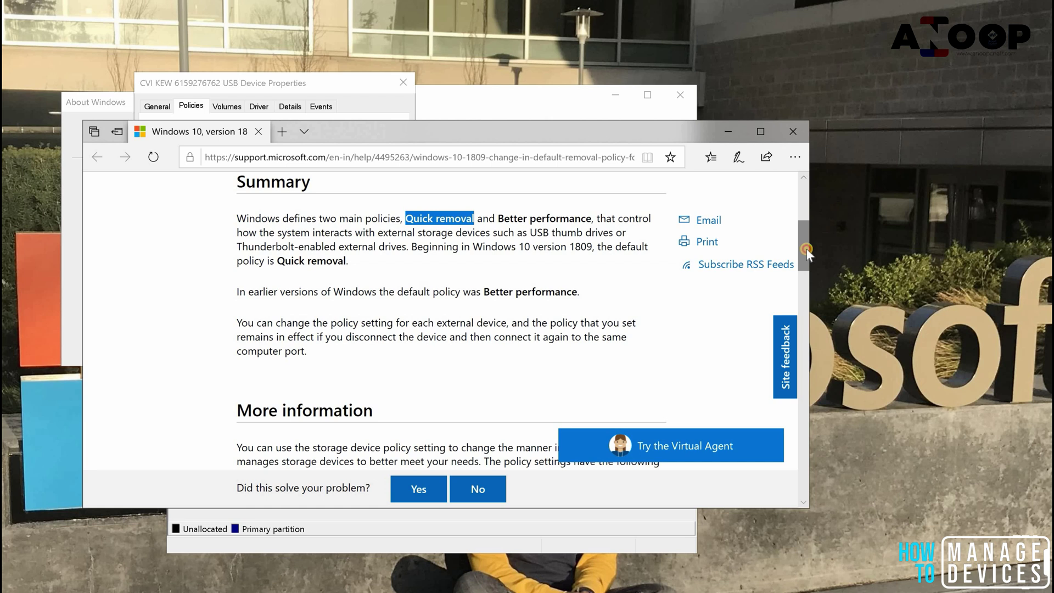
# Step: Highlight the Summary paragraphs on Quick removal and the earlier Better performance default
pyautogui.moveTo(806, 249); pyautogui.dragTo(808, 222)
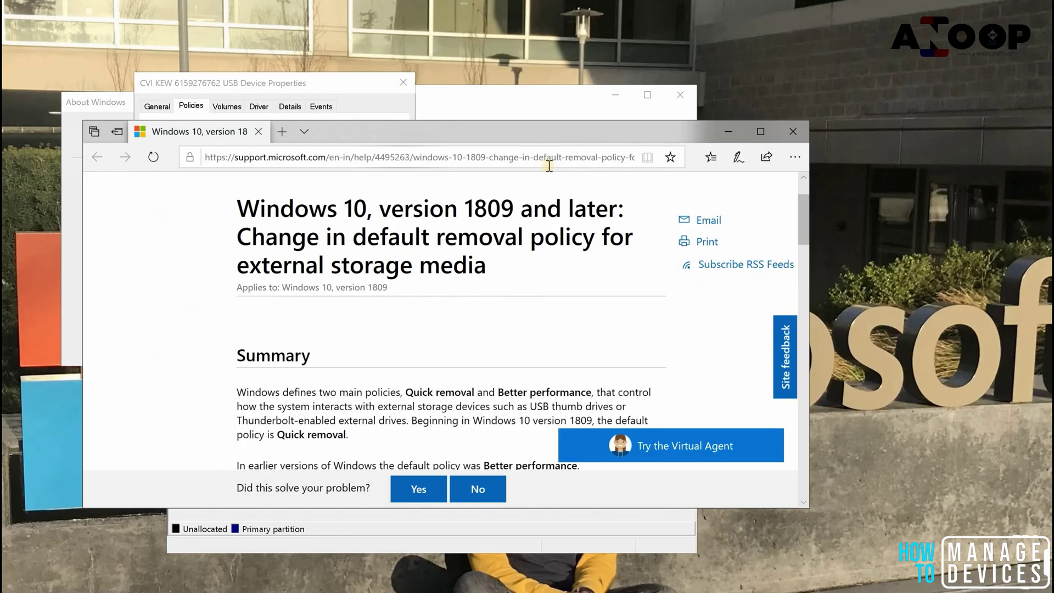
pyautogui.scroll(-3, 156, 247)
pyautogui.moveTo(239, 221); pyautogui.dragTo(595, 239)
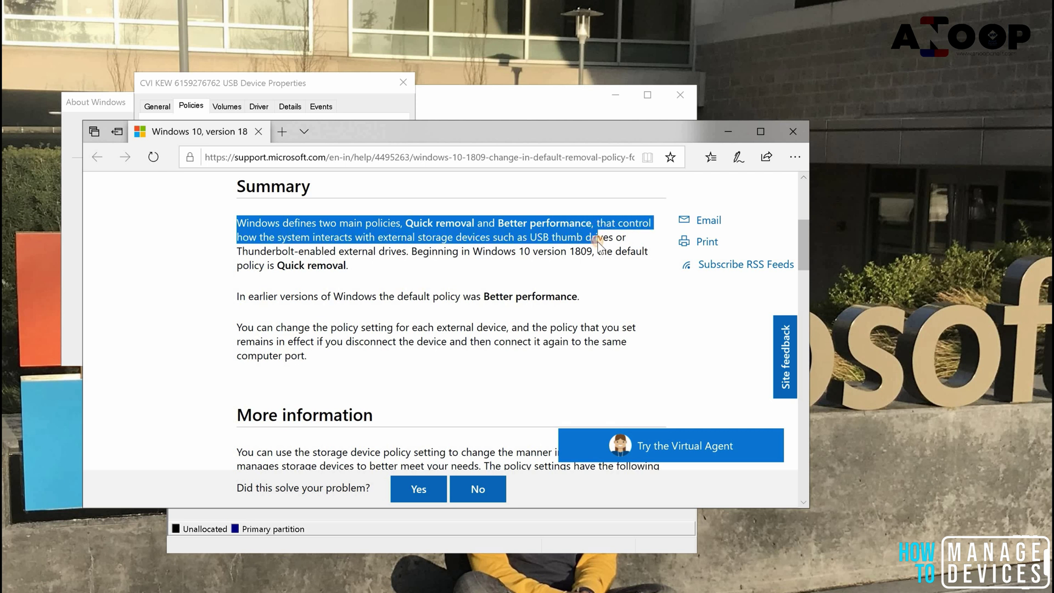
pyautogui.moveTo(598, 242); pyautogui.dragTo(615, 246)
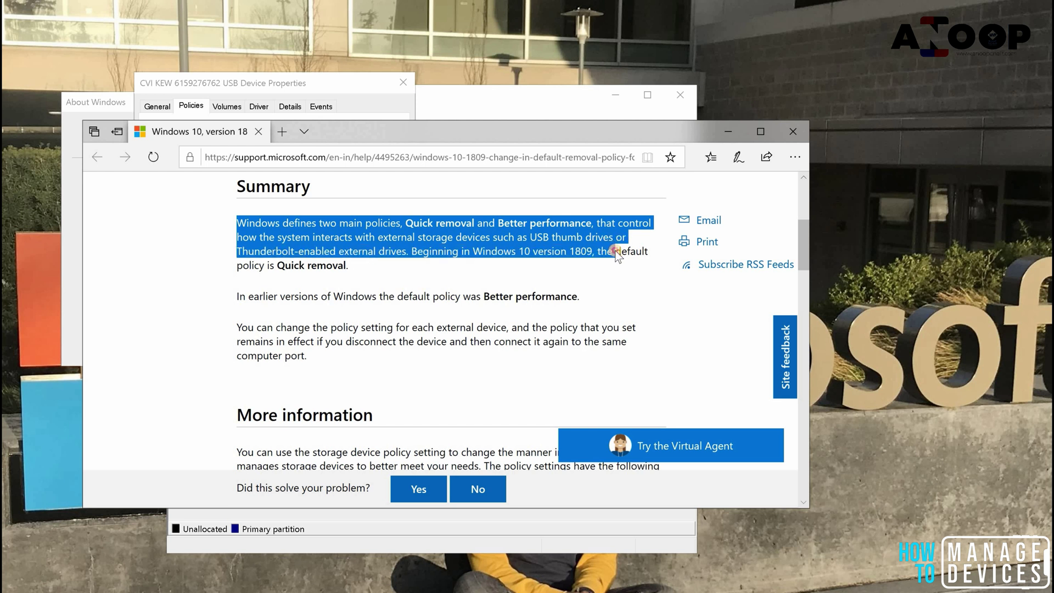
pyautogui.moveTo(620, 257); pyautogui.dragTo(627, 265)
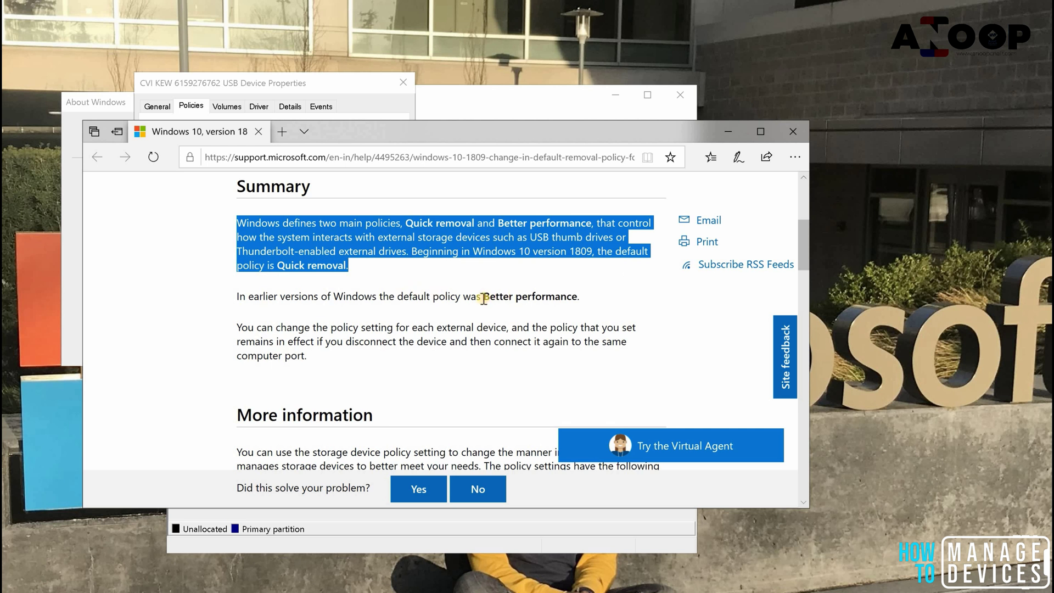
pyautogui.moveTo(485, 297); pyautogui.dragTo(581, 298)
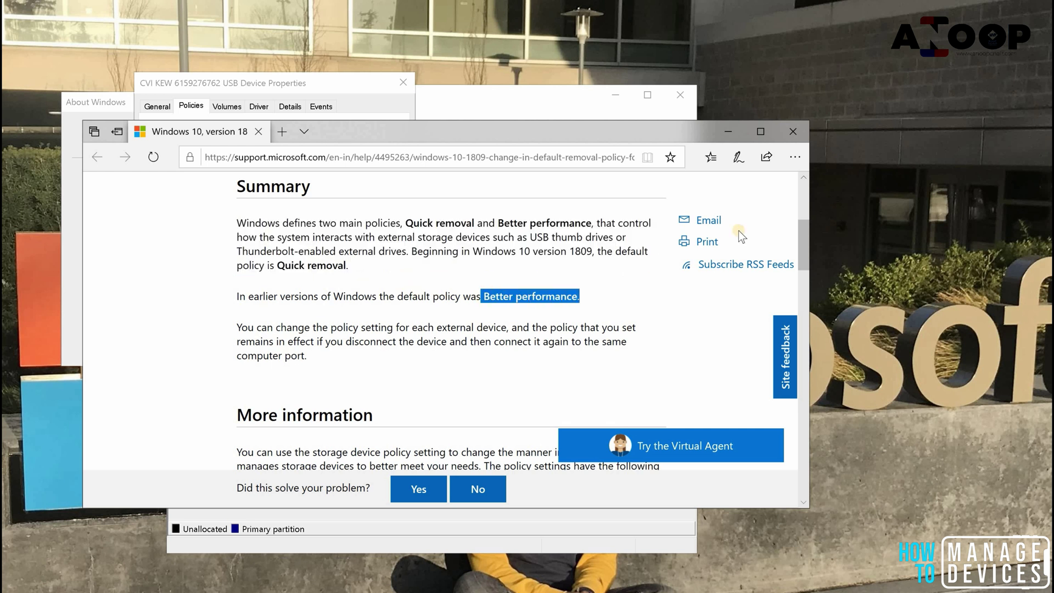
pyautogui.scroll(-2, 795, 239)
pyautogui.moveTo(237, 236); pyautogui.dragTo(426, 259)
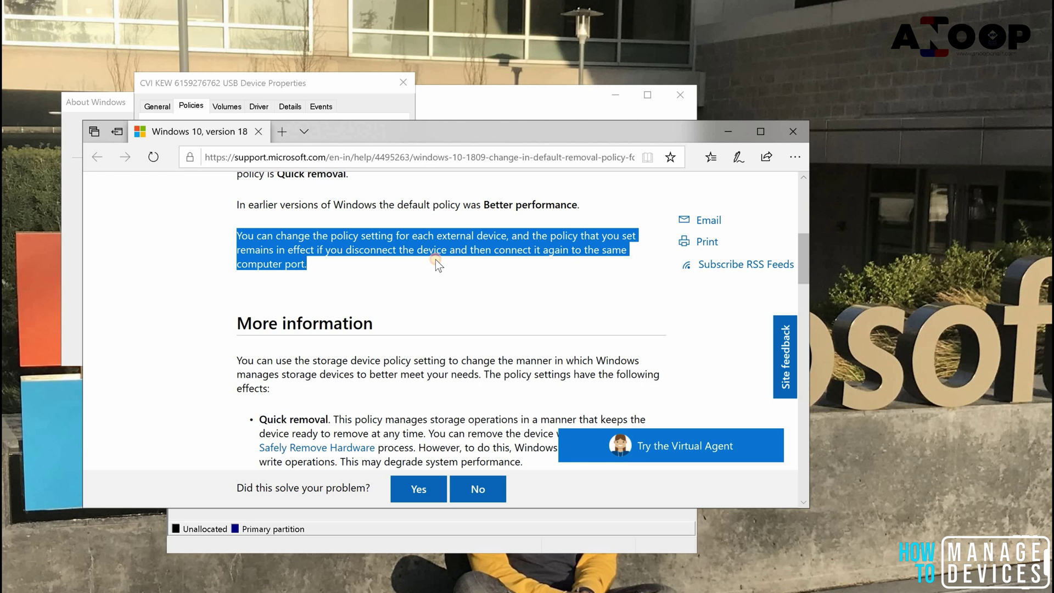
# Step: Apply Better performance to the USB drive with OK, then safely eject it from the tray
pyautogui.click(340, 81)
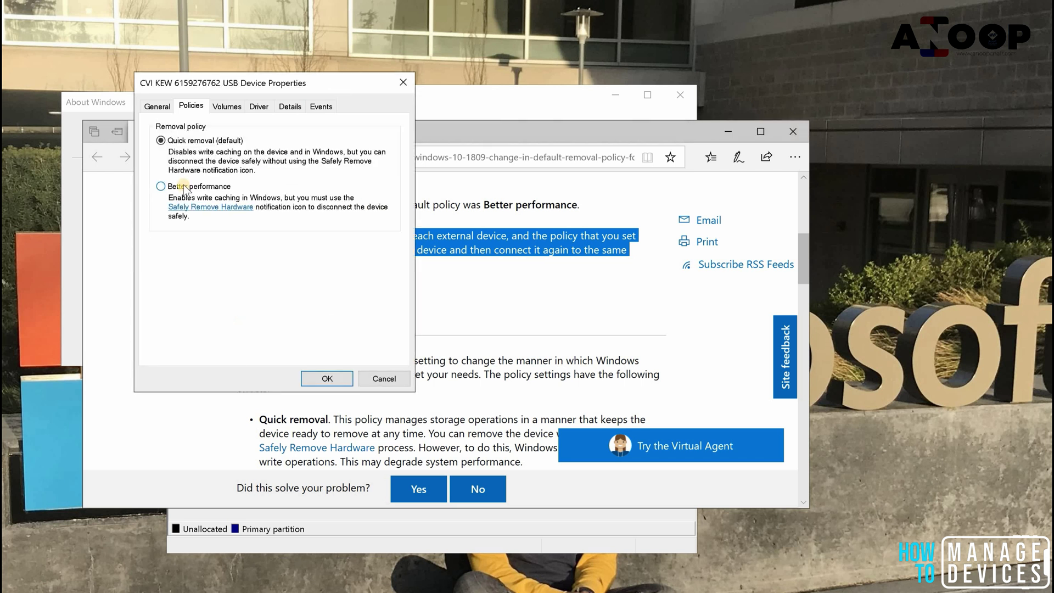
pyautogui.click(184, 187)
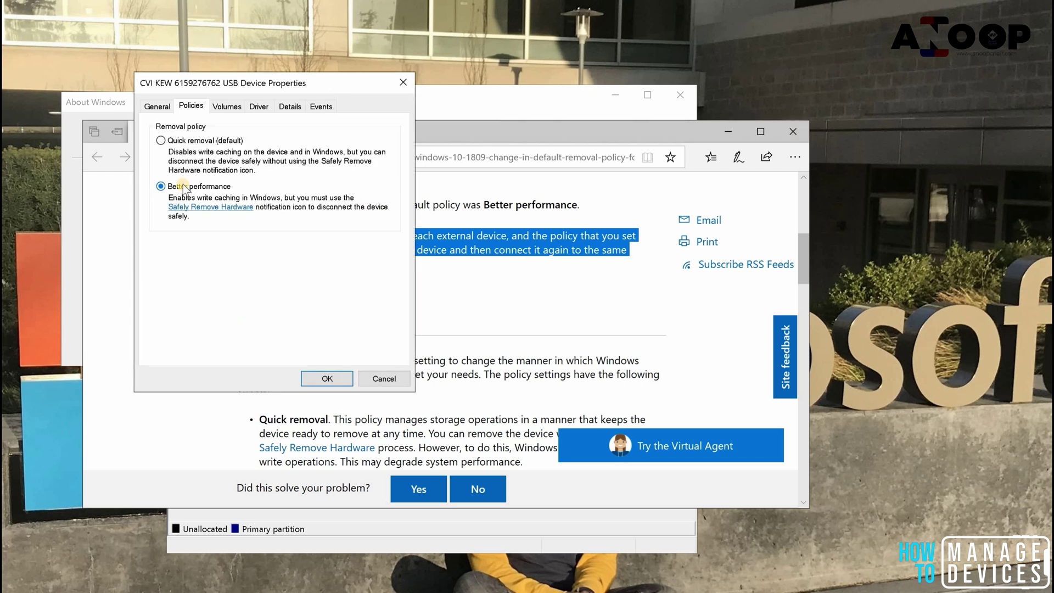
pyautogui.click(337, 382)
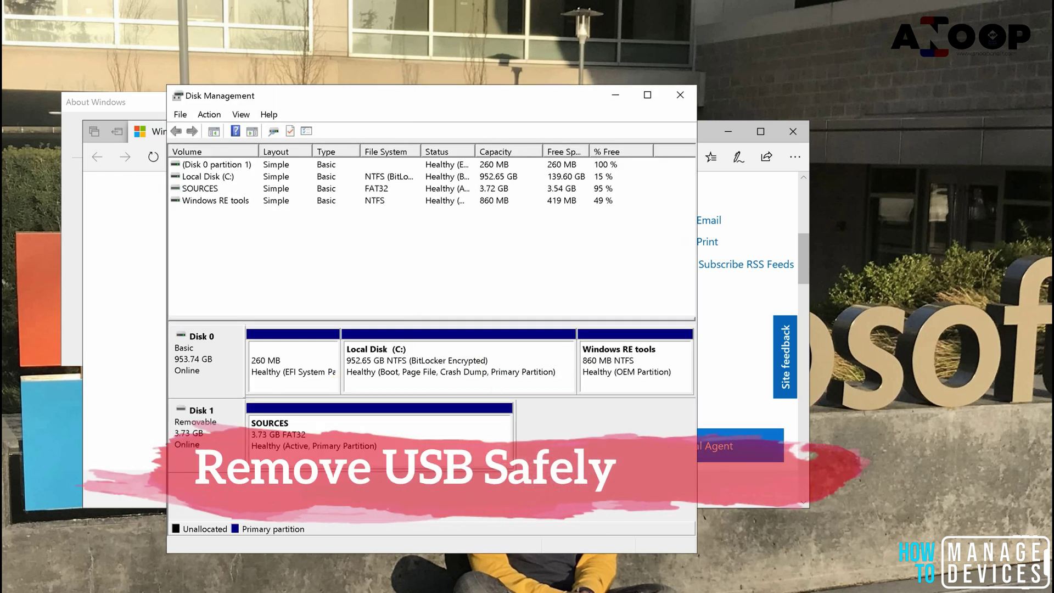
pyautogui.click(814, 557)
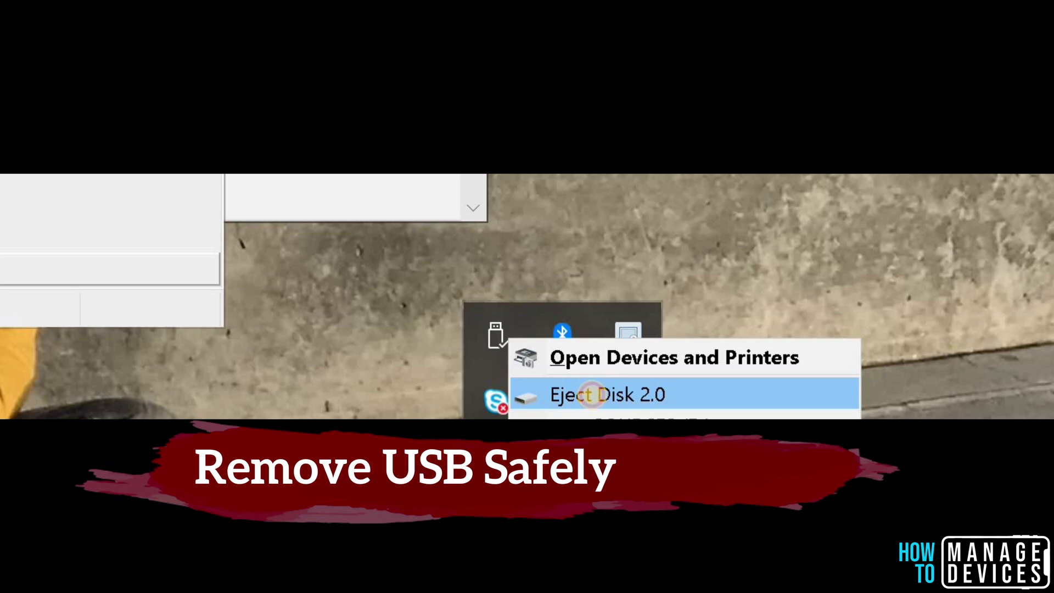
pyautogui.click(859, 582)
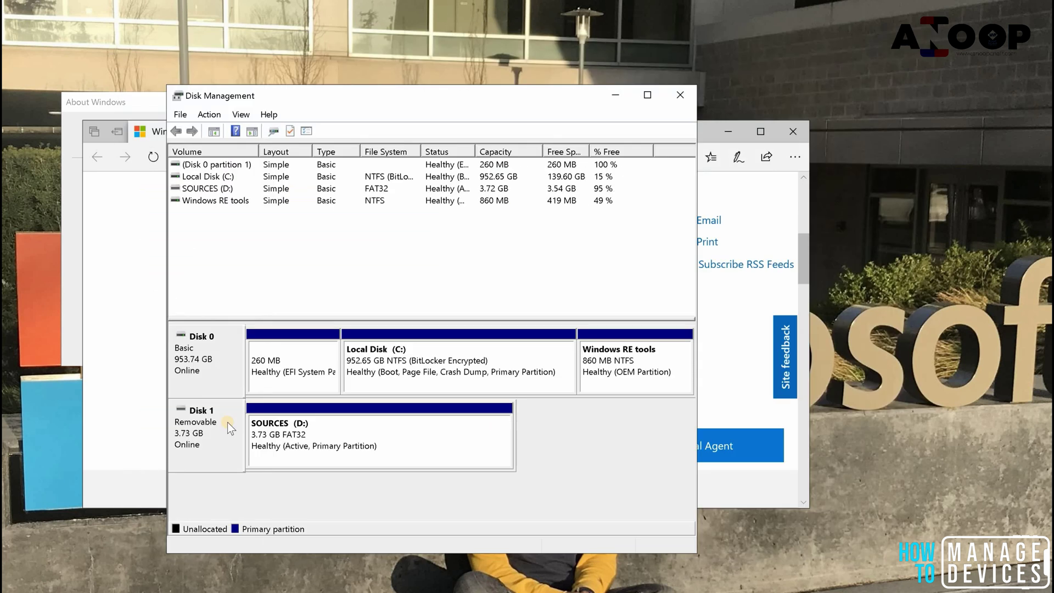
# Step: Confirm the reconnected SOURCES disk's Policies tab still shows Better performance, then close with OK
pyautogui.rightClick(228, 423)
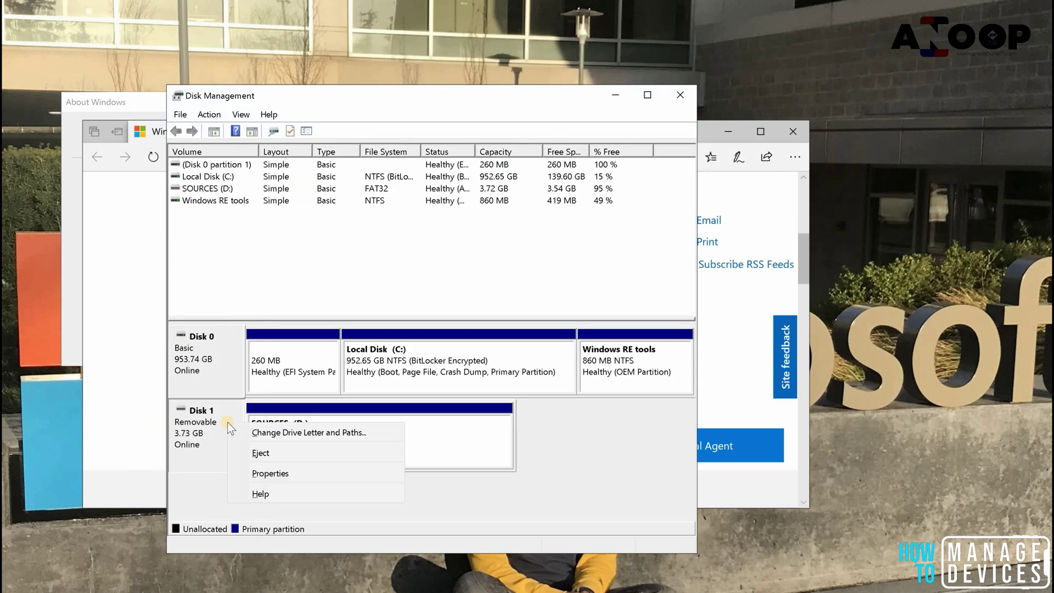
pyautogui.click(262, 476)
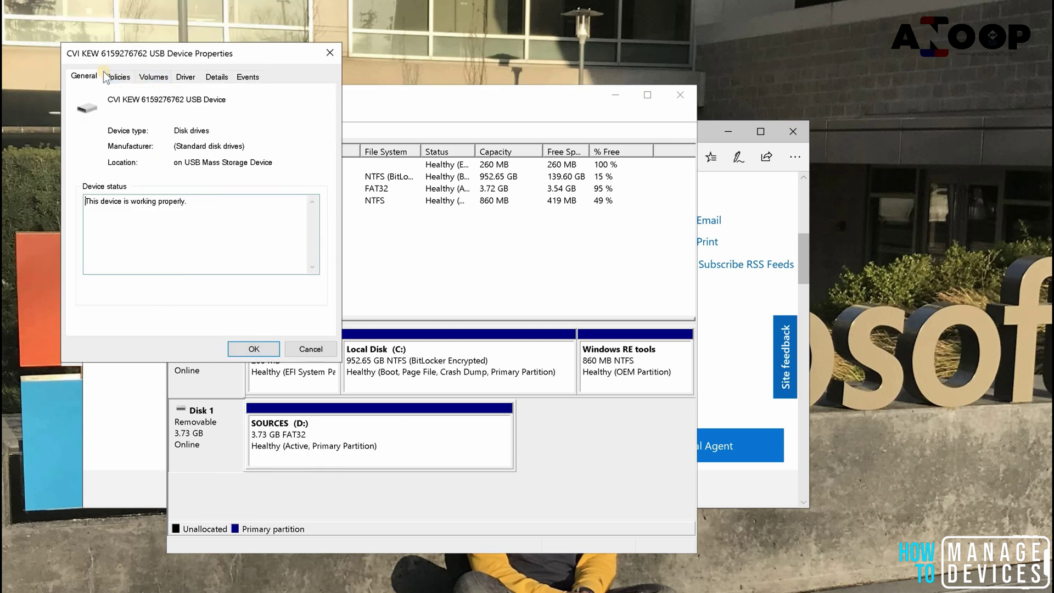
pyautogui.click(106, 78)
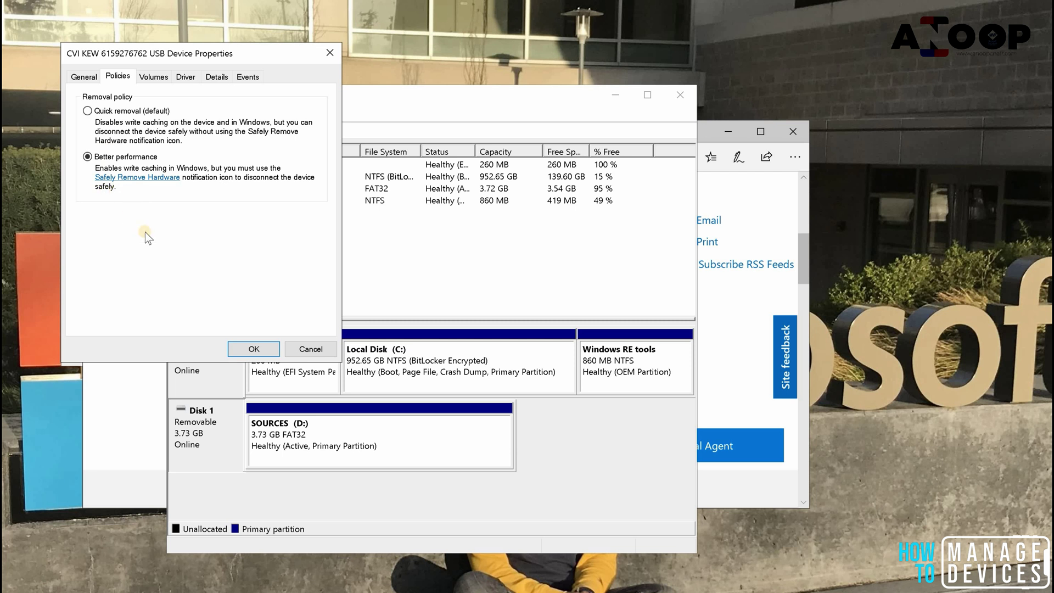
pyautogui.click(253, 349)
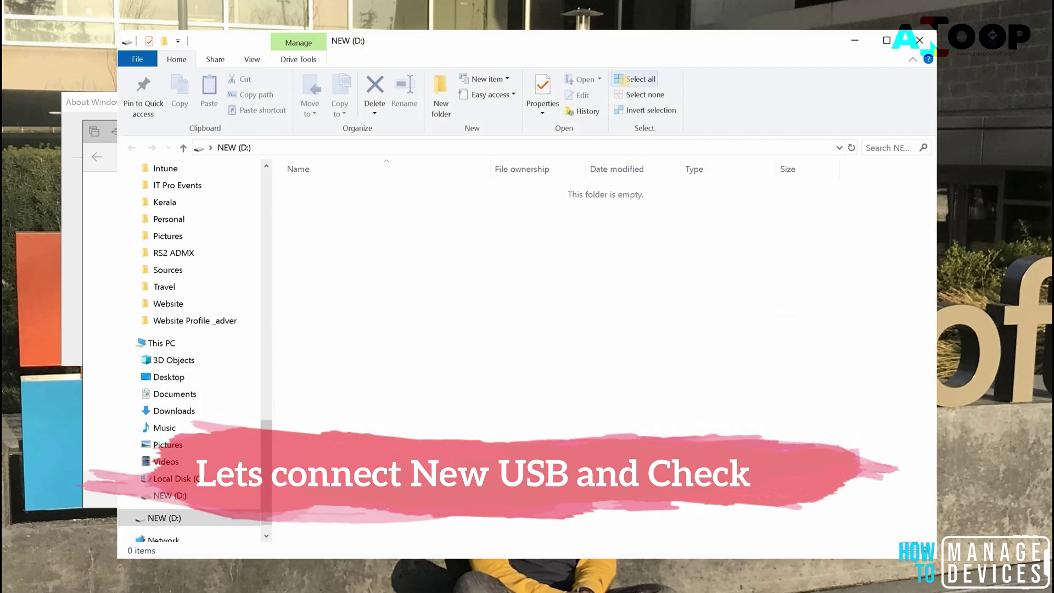
# Step: Confirm the new NEW (D:) drive's Policies tab shows Quick removal (default), then cancel Properties
pyautogui.click(918, 42)
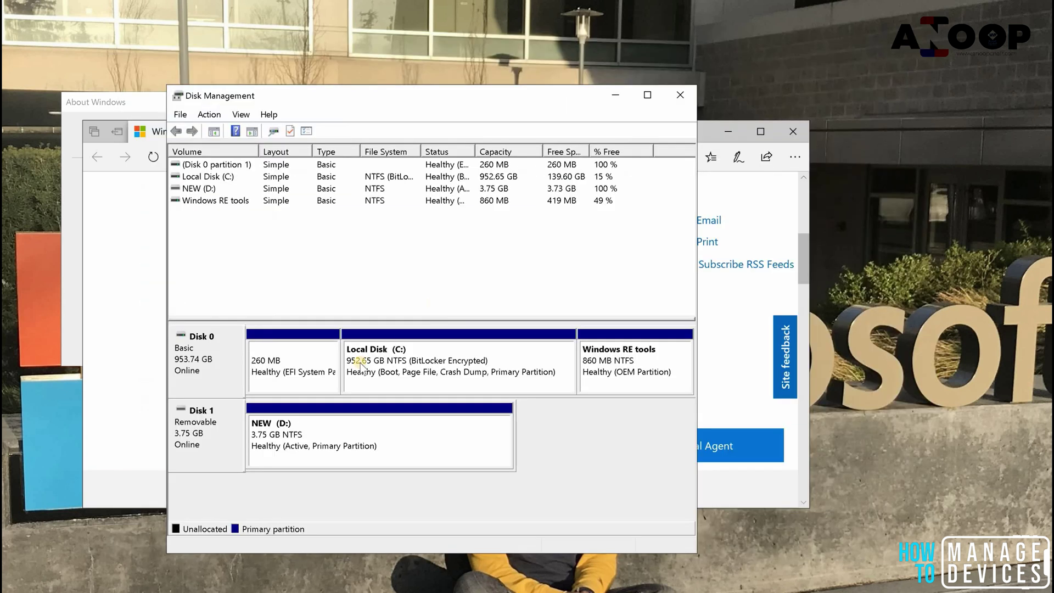
pyautogui.rightClick(222, 450)
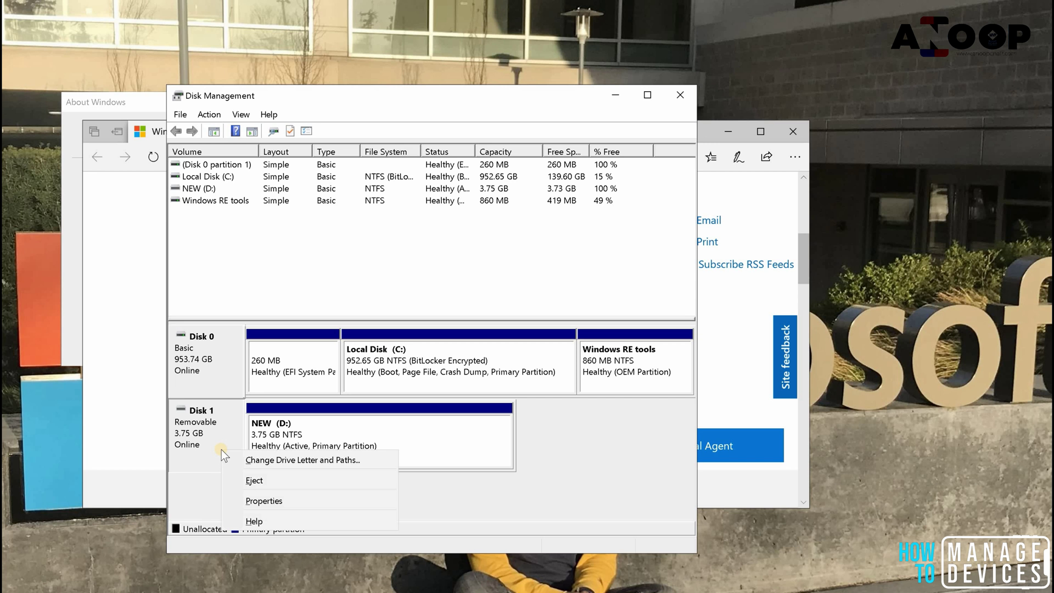
pyautogui.click(252, 500)
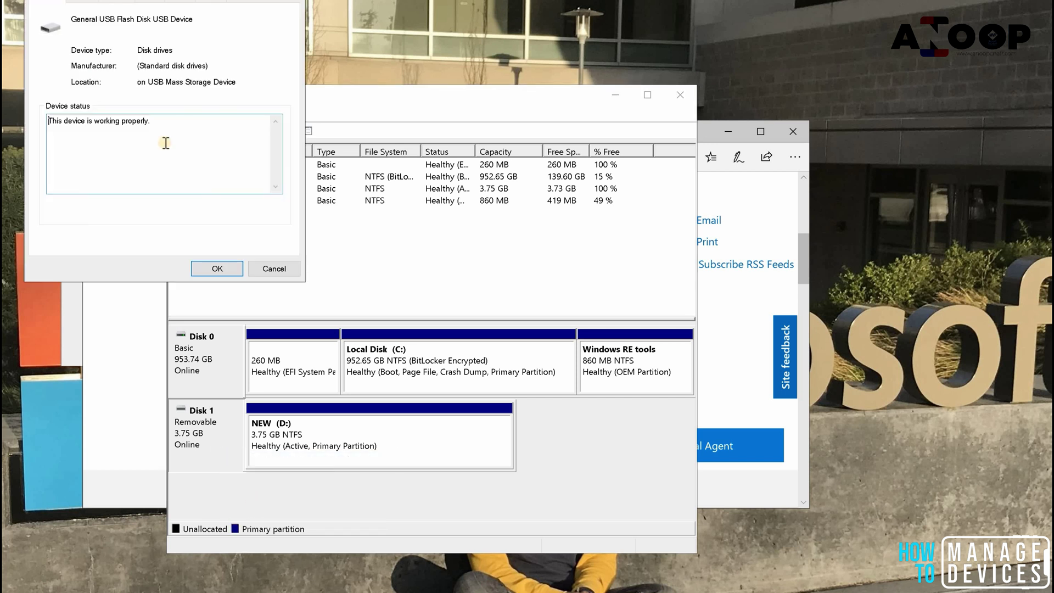
pyautogui.click(122, 89)
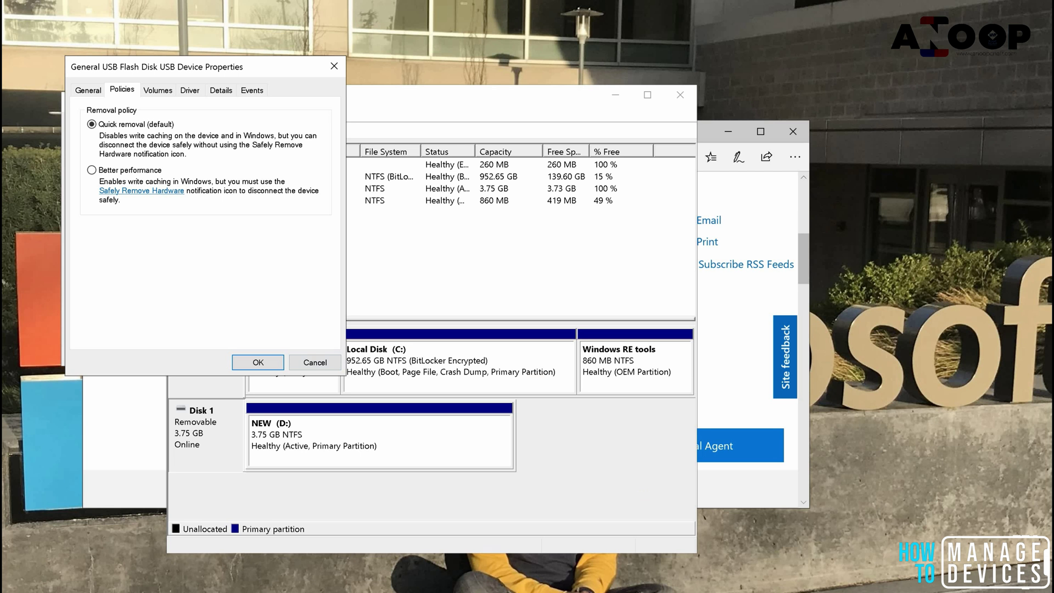
pyautogui.click(844, 592)
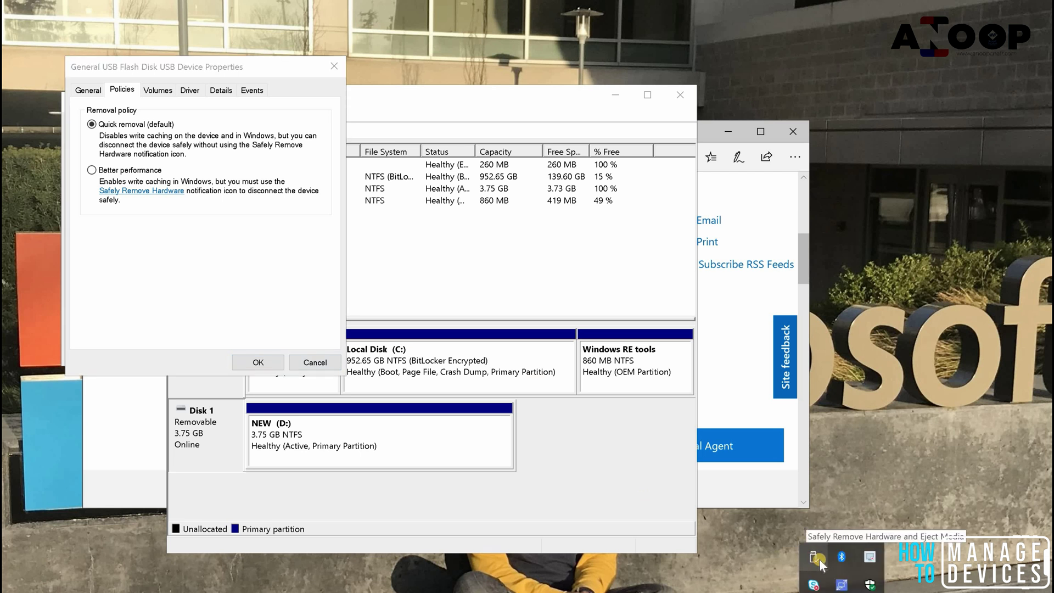
pyautogui.click(820, 561)
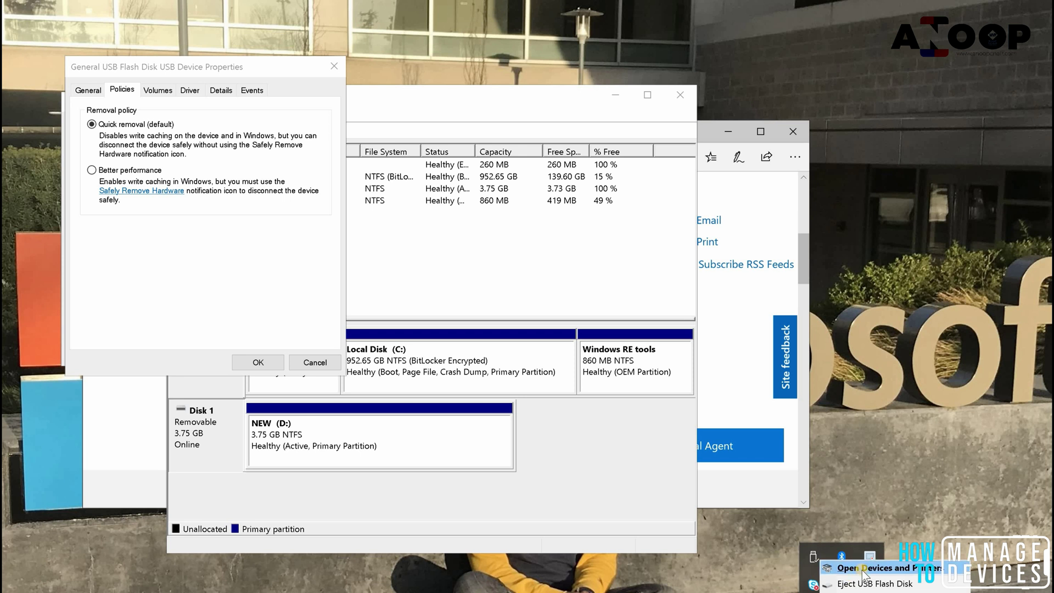
pyautogui.click(312, 364)
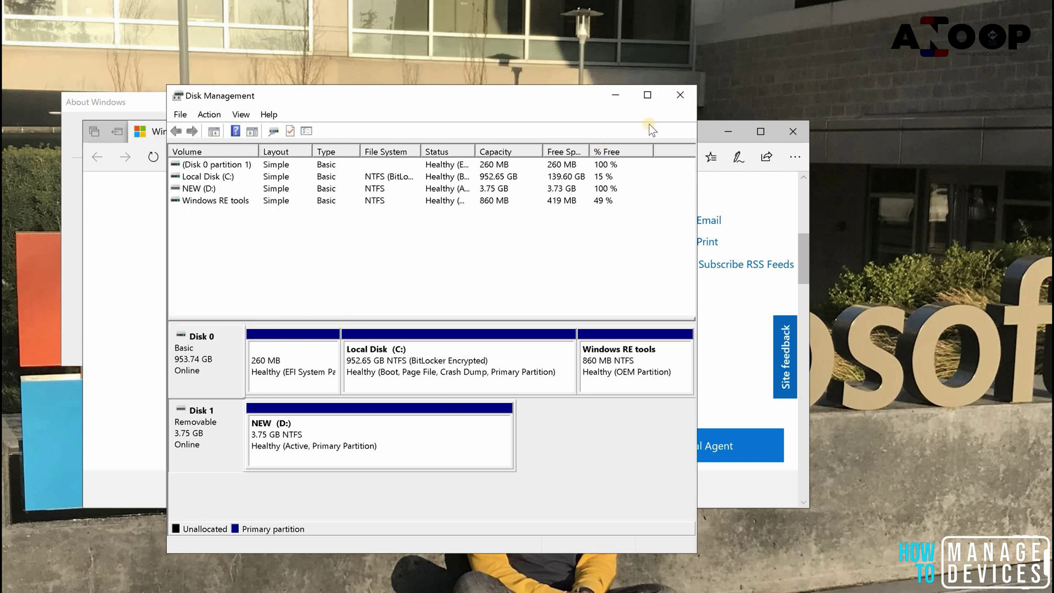